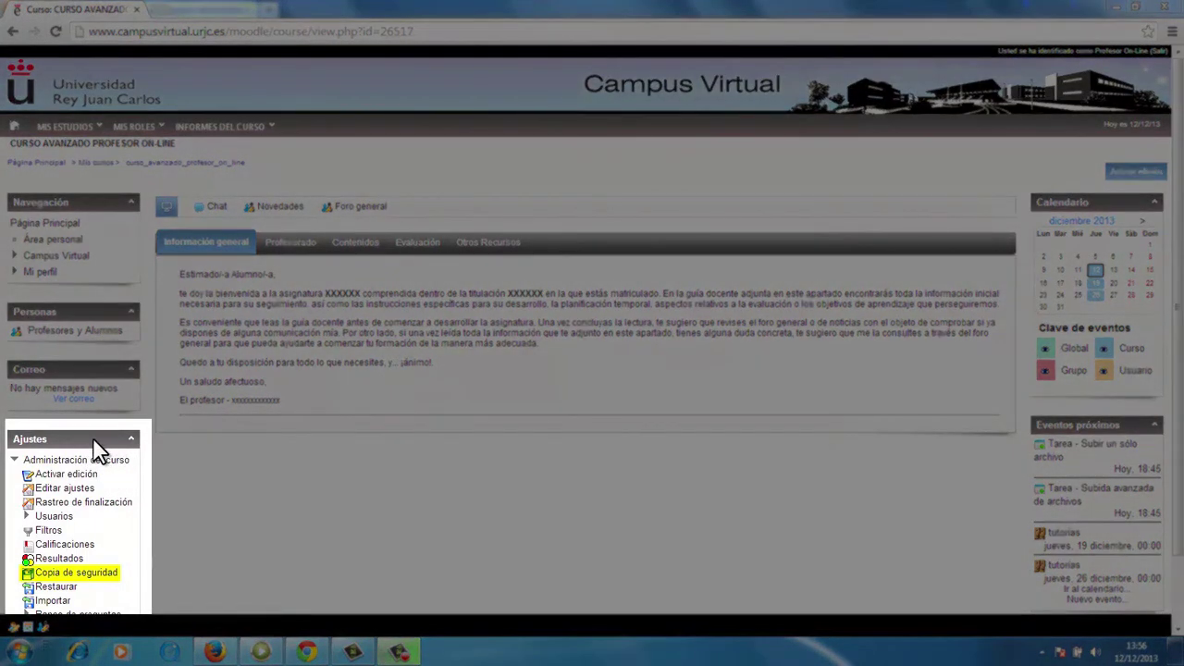
- Start a backup of the course, keeping the default initial settings and all sections included, and advance to the confirmation and review stage
click(93, 573)
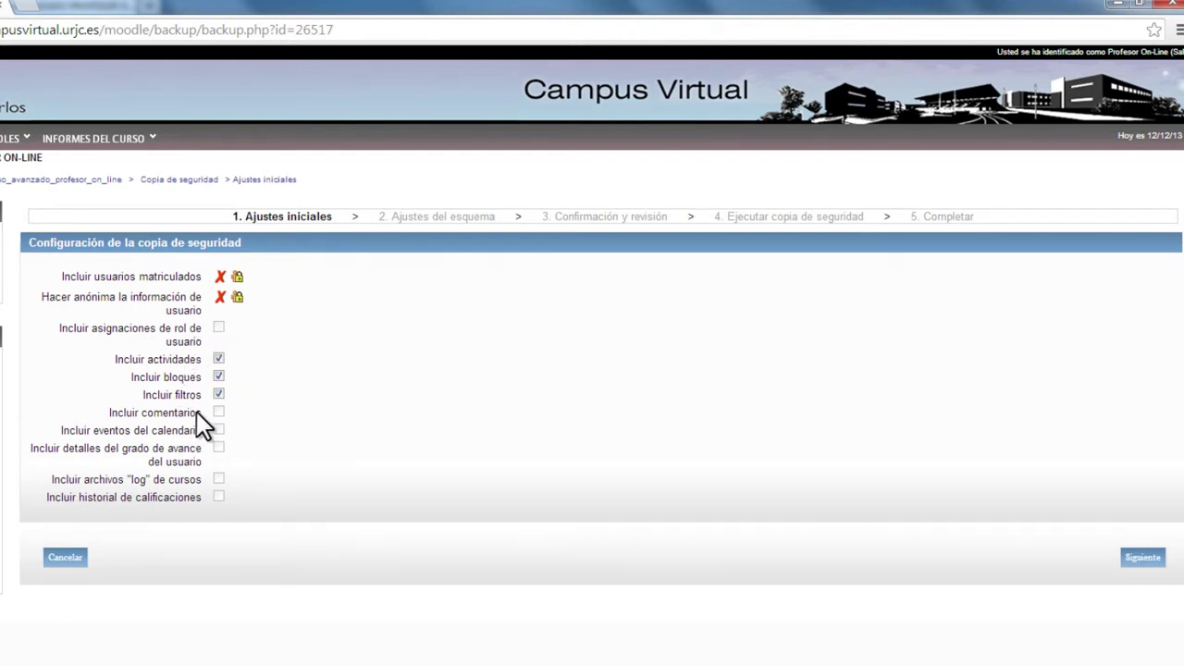
click(1144, 558)
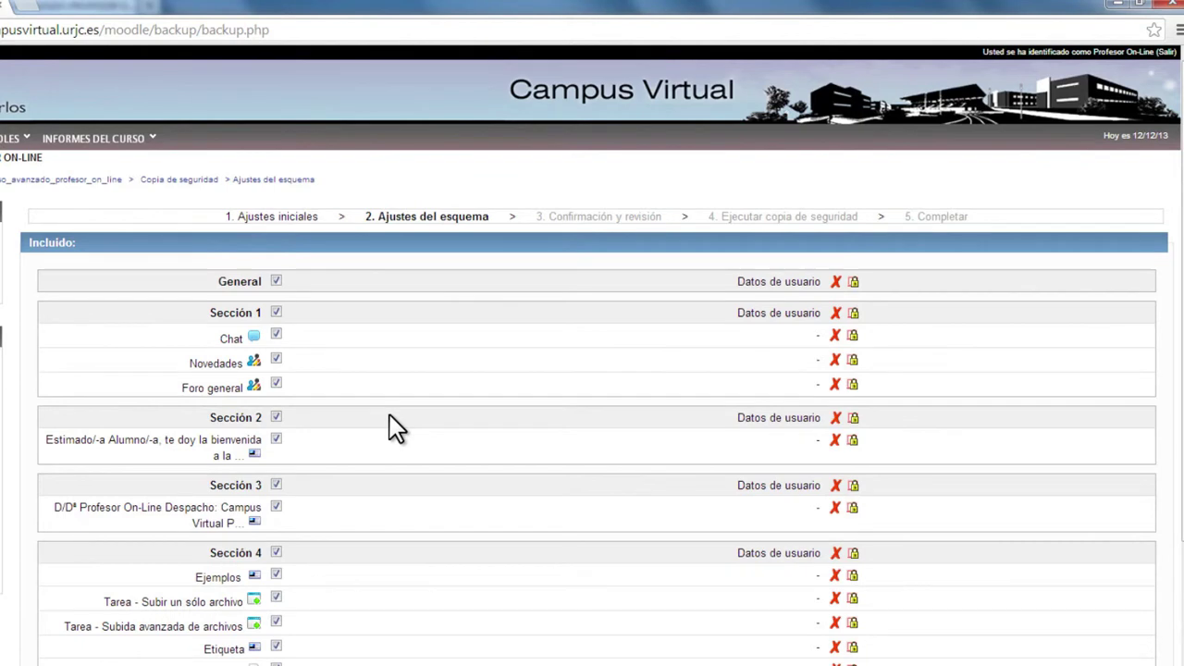
scroll(389, 415, down, 1)
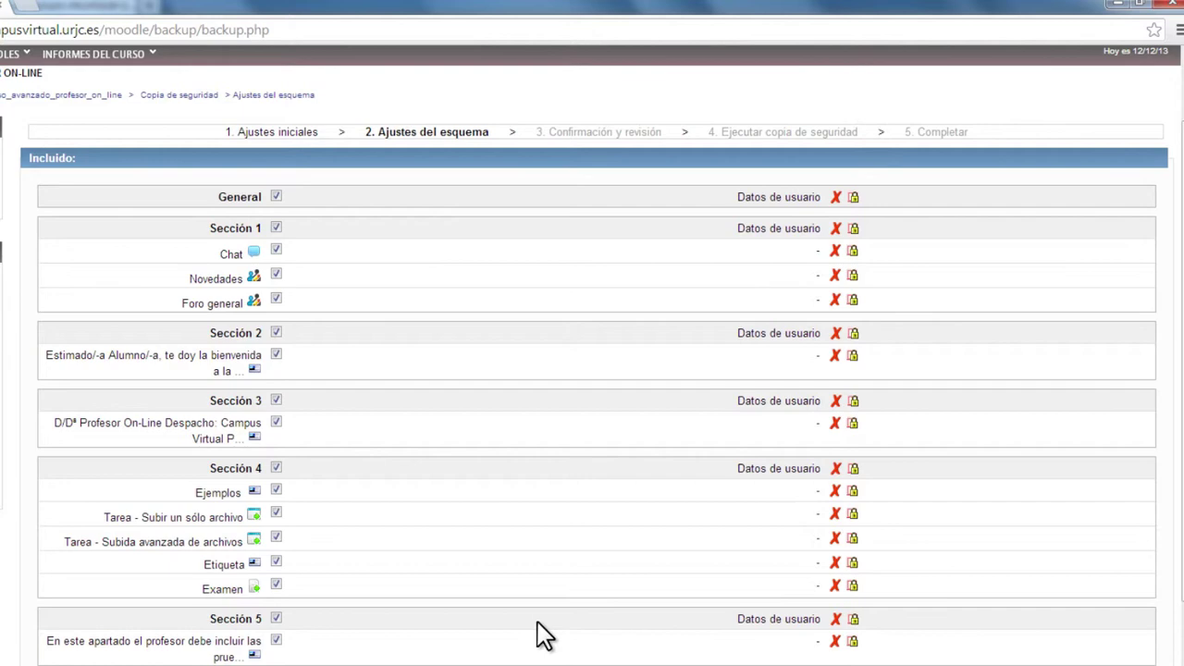
scroll(542, 635, down, 3)
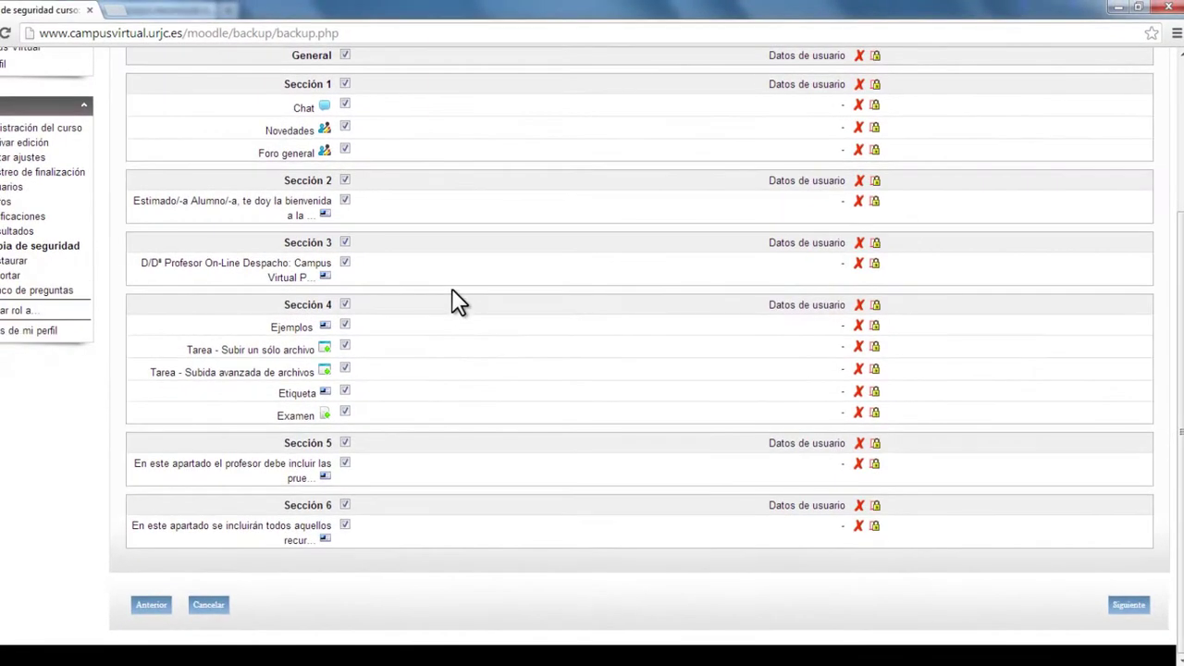
scroll(409, 441, up, 3)
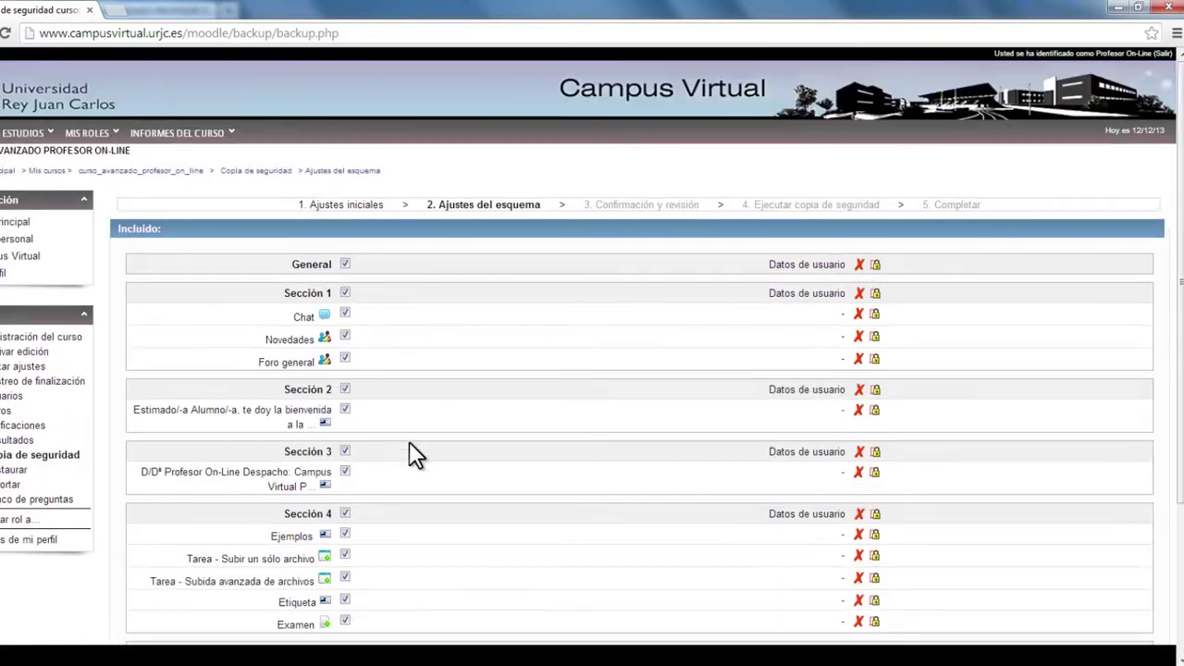
scroll(409, 441, down, 3)
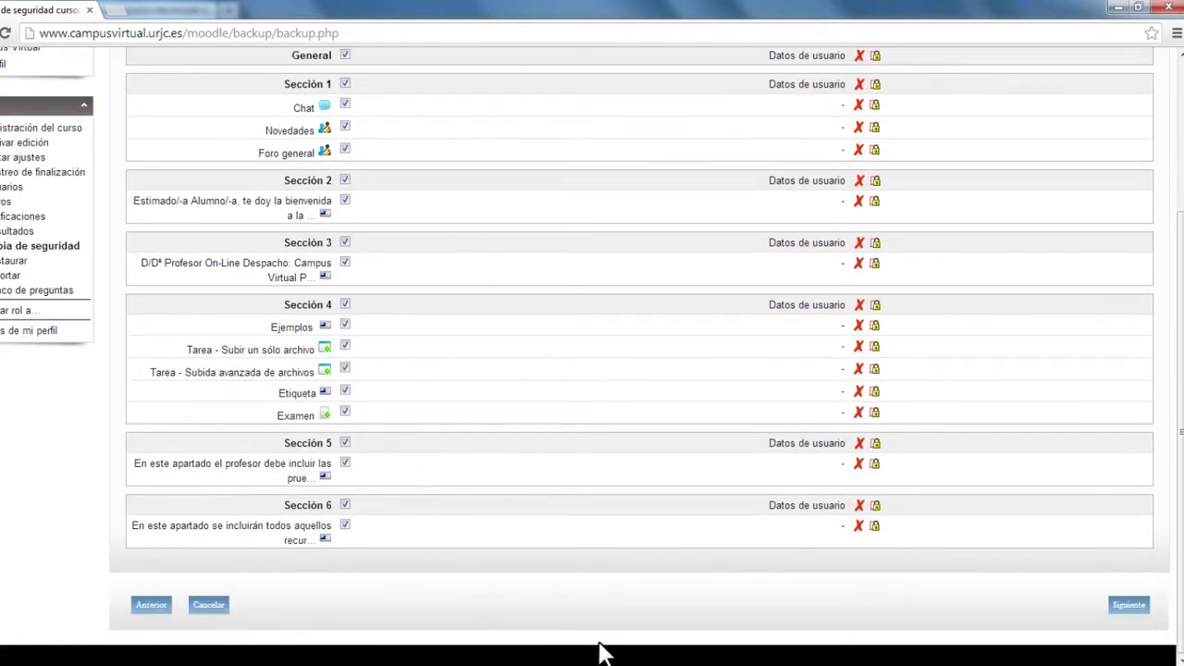
click(1131, 607)
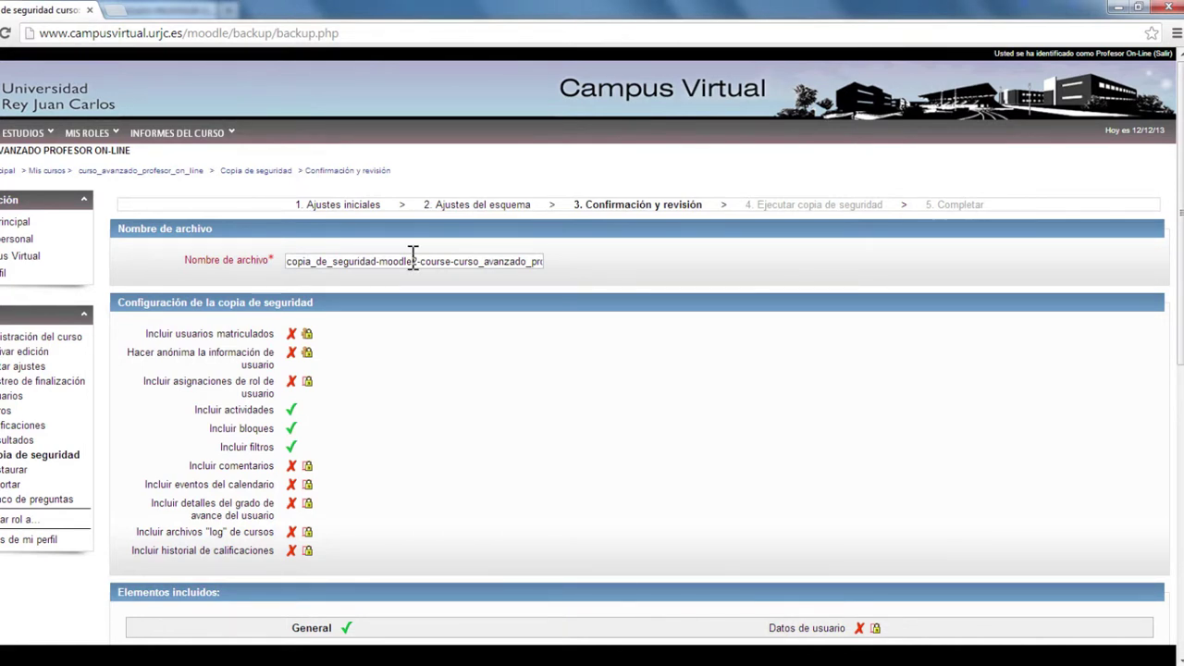
- Examine the parts of the proposed backup file name: course name, date, time, the "nu" suffix and the .mbz extension
click(375, 263)
click(408, 261)
drag(453, 262, 484, 262)
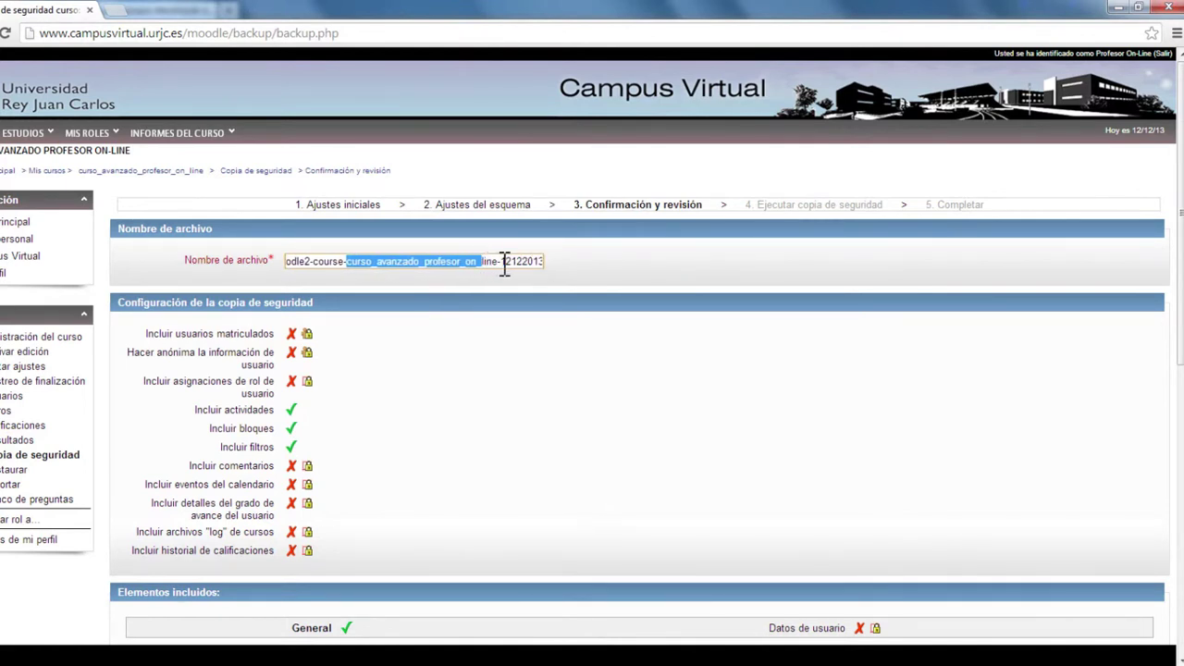
click(508, 262)
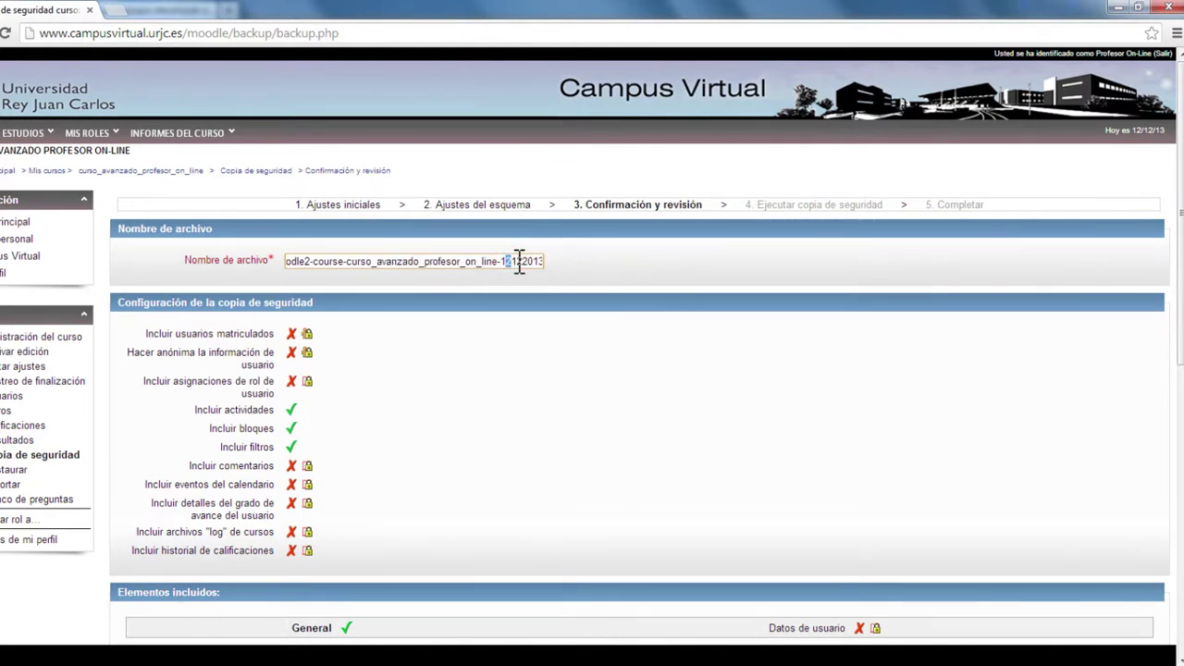
click(523, 262)
mouse_move(525, 262)
mouse_down()
mouse_move(547, 264)
mouse_move(516, 262)
mouse_up()
click(489, 262)
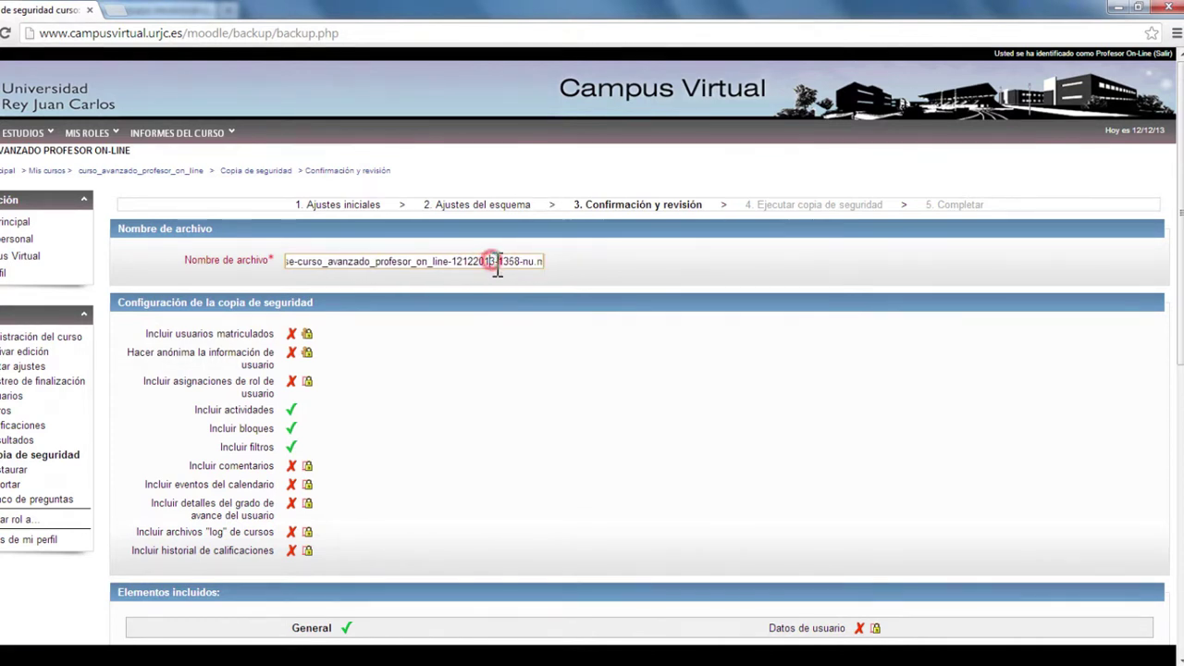
click(509, 262)
click(523, 262)
drag(523, 262, 560, 264)
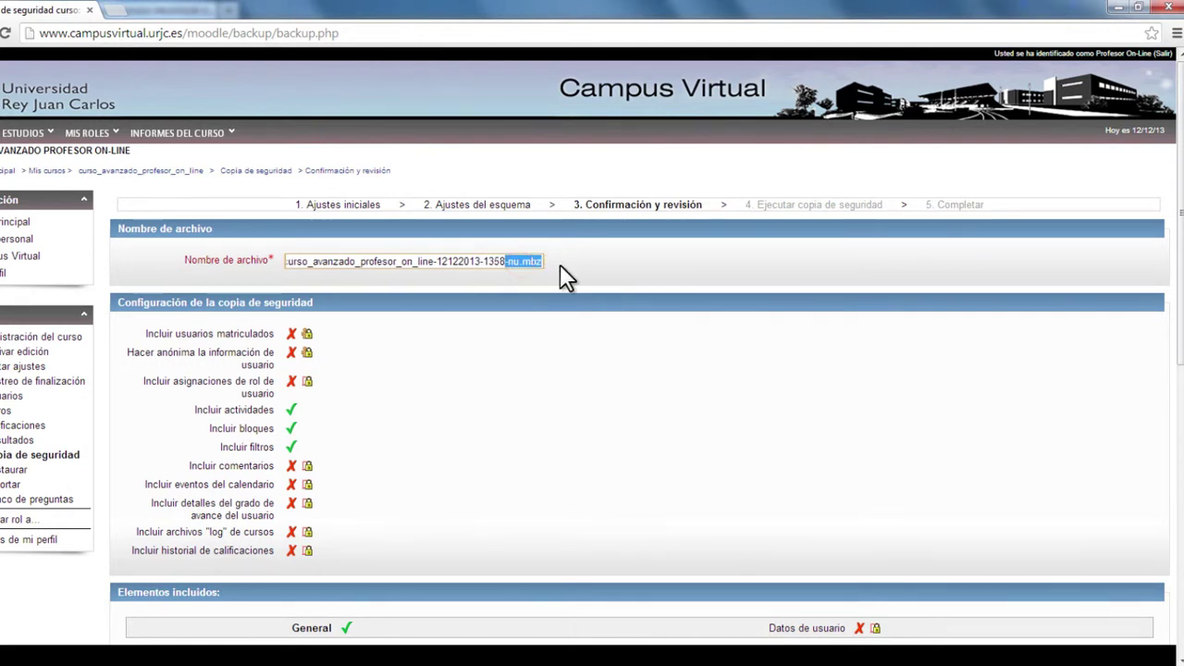
click(516, 262)
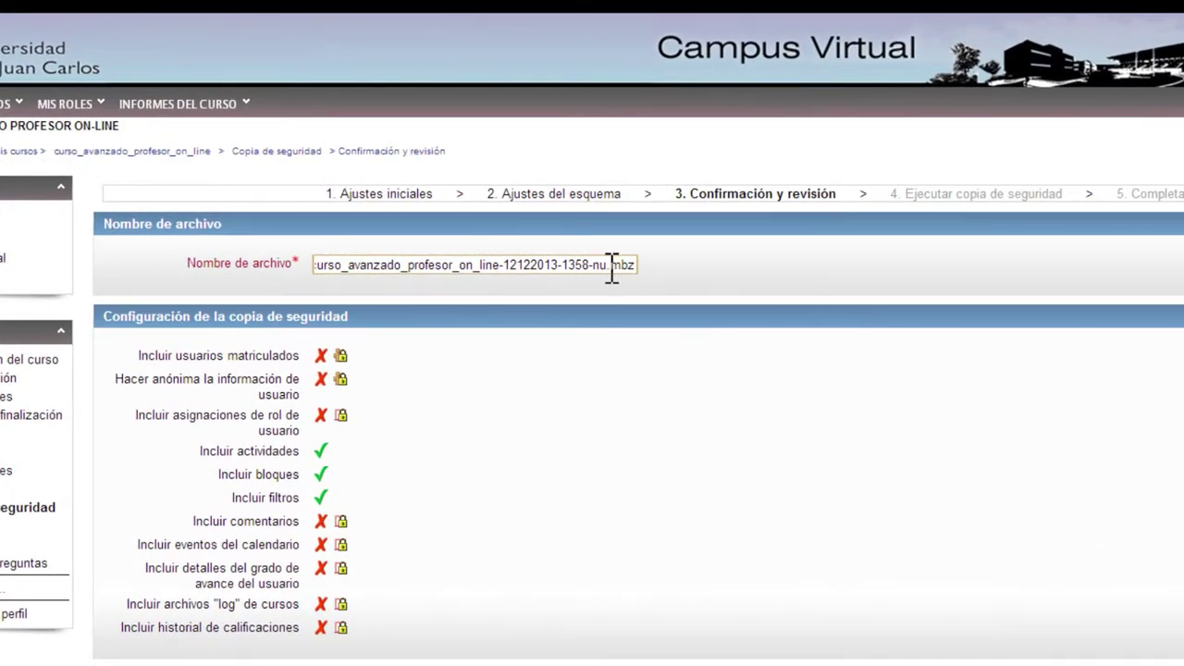
click(608, 265)
click(533, 380)
- Review the backup configuration and included elements, and run the backup with the default file name
scroll(407, 483, down, 2)
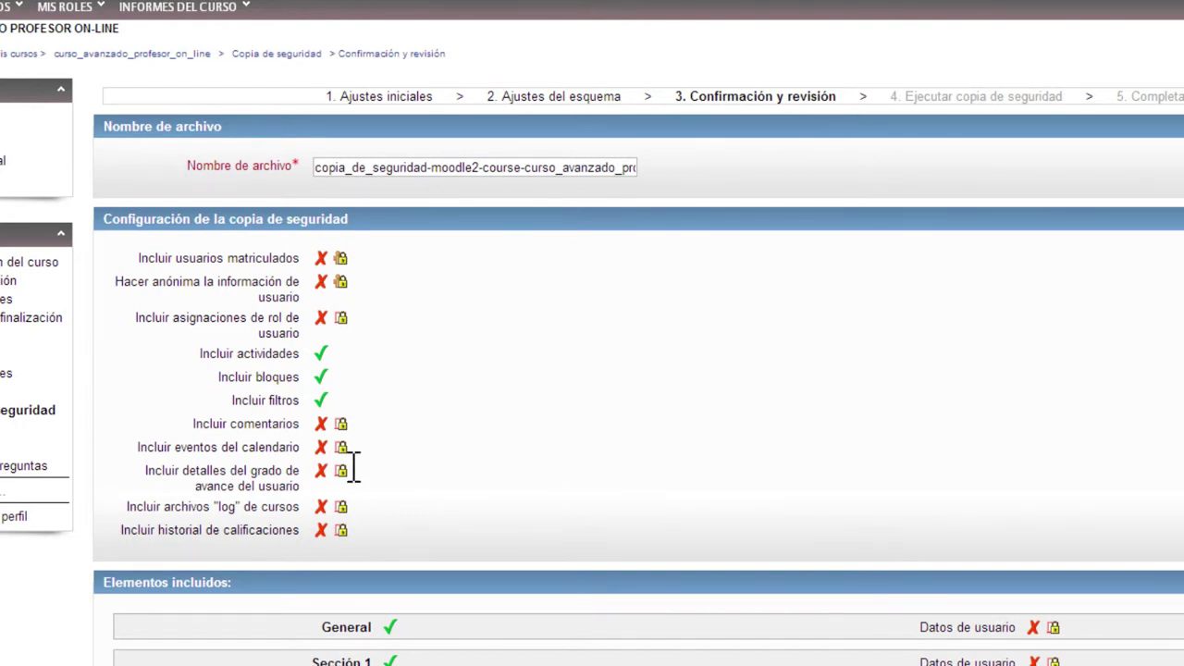
scroll(354, 466, down, 3)
scroll(349, 507, down, 2)
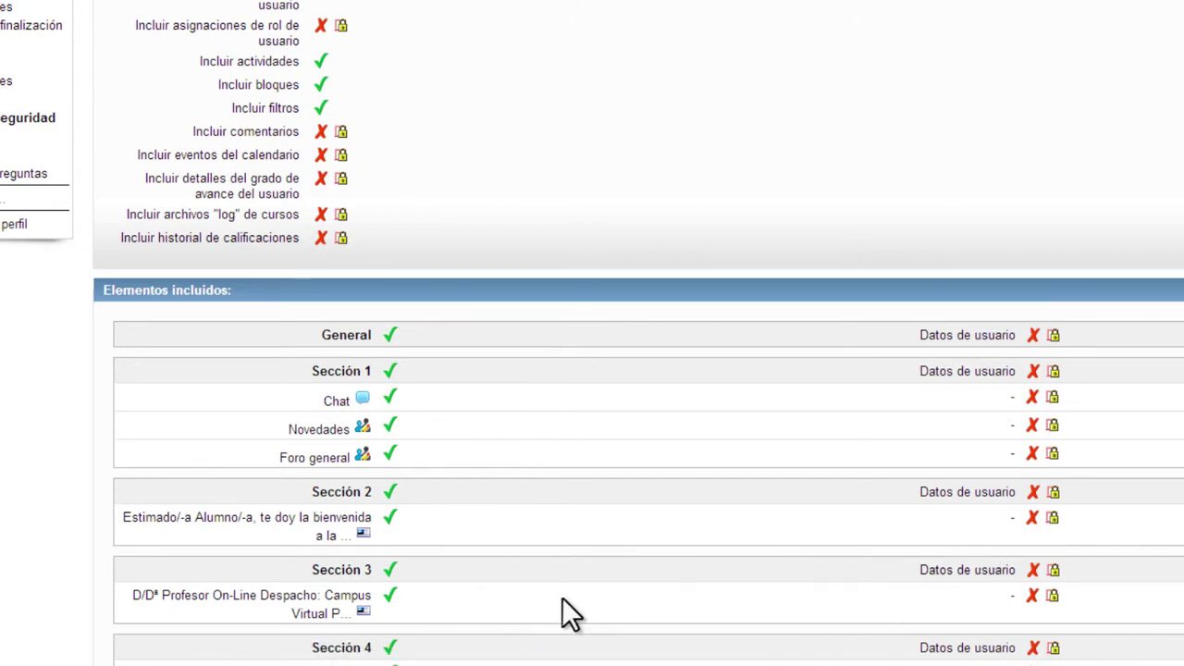
scroll(444, 622, down, 5)
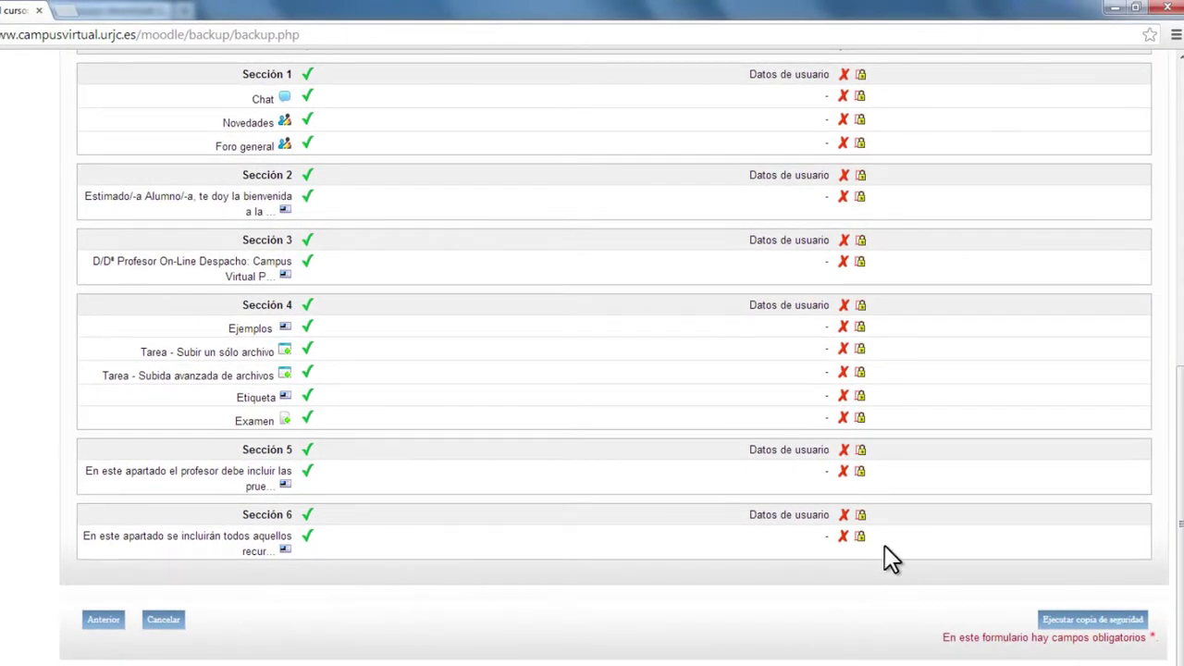
click(1093, 626)
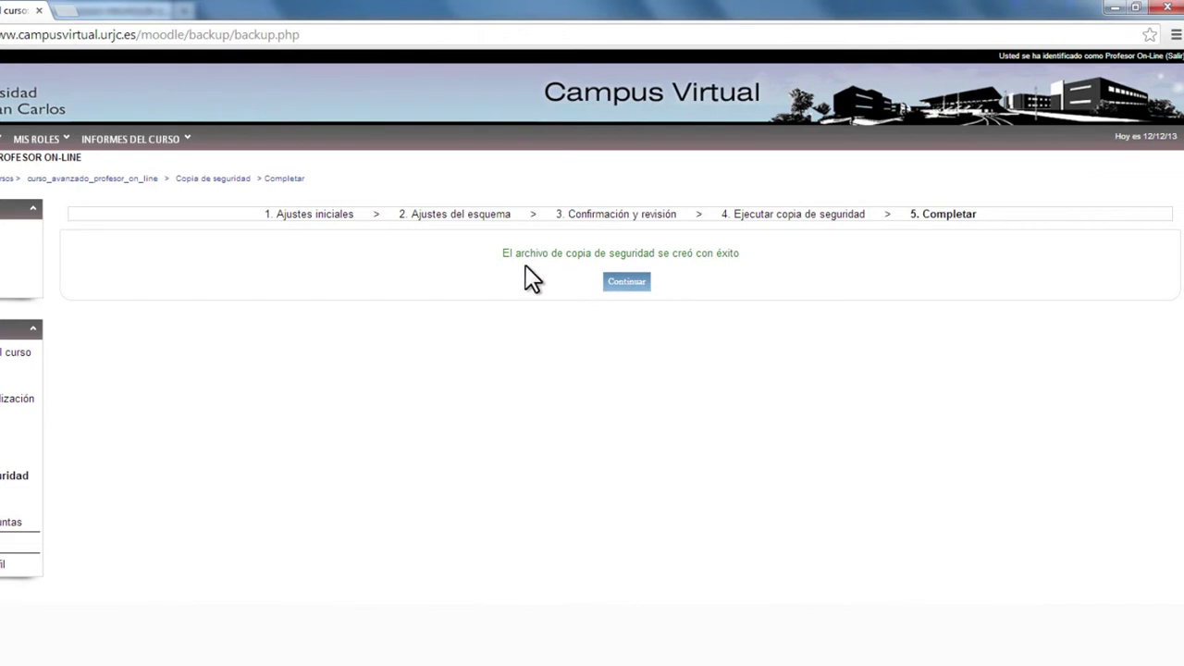
- Continue from the completed backup to the backup file list and open file management for the user's private backup area
drag(501, 253, 758, 250)
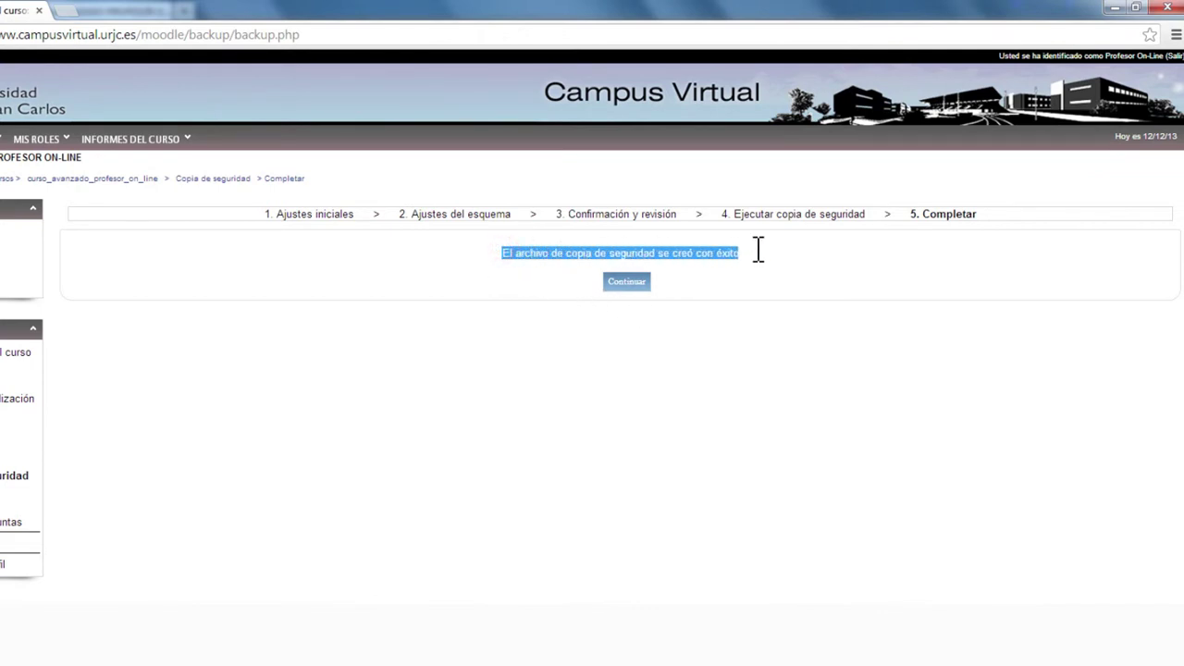
click(628, 282)
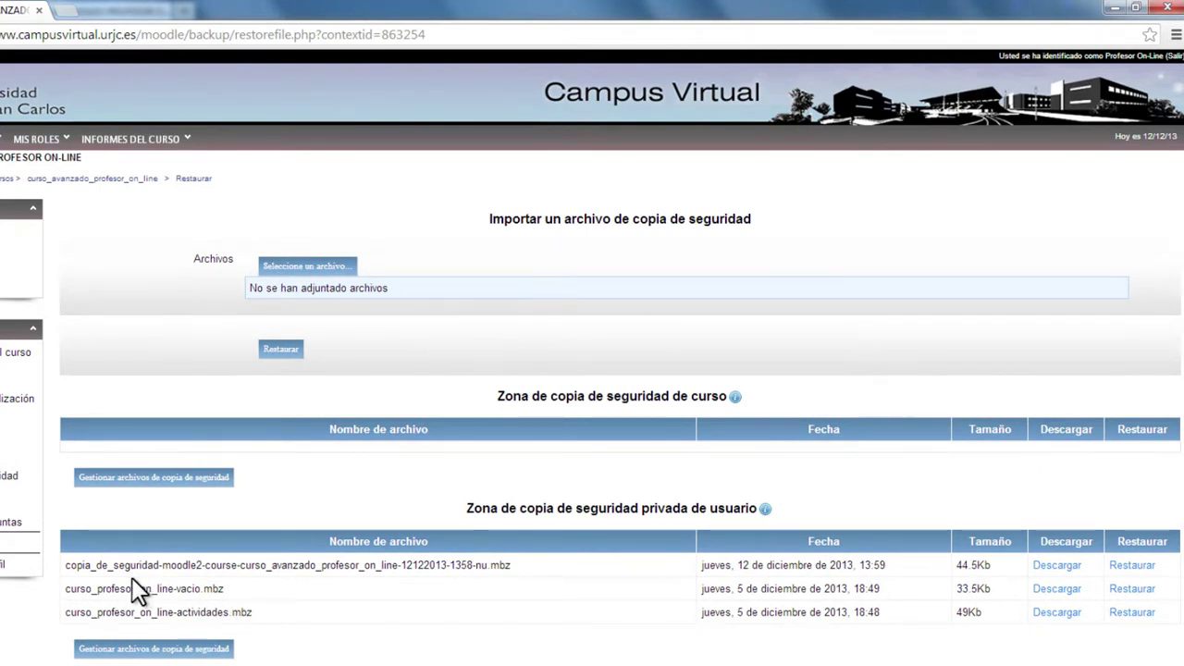
drag(61, 565, 1016, 618)
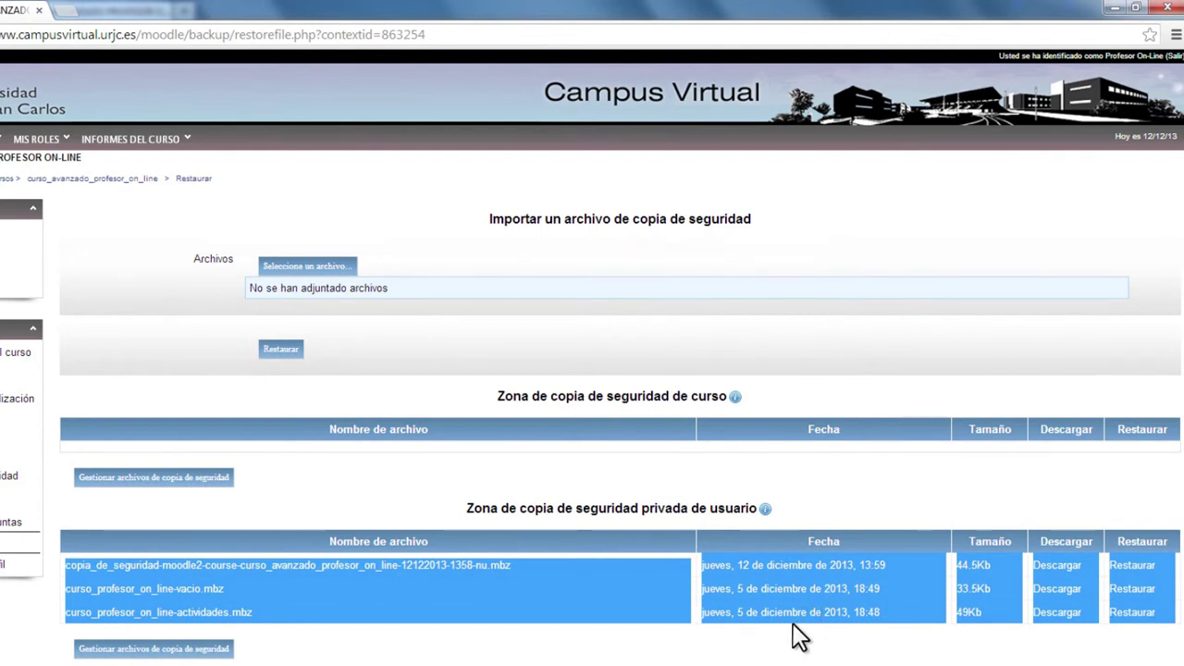
click(544, 629)
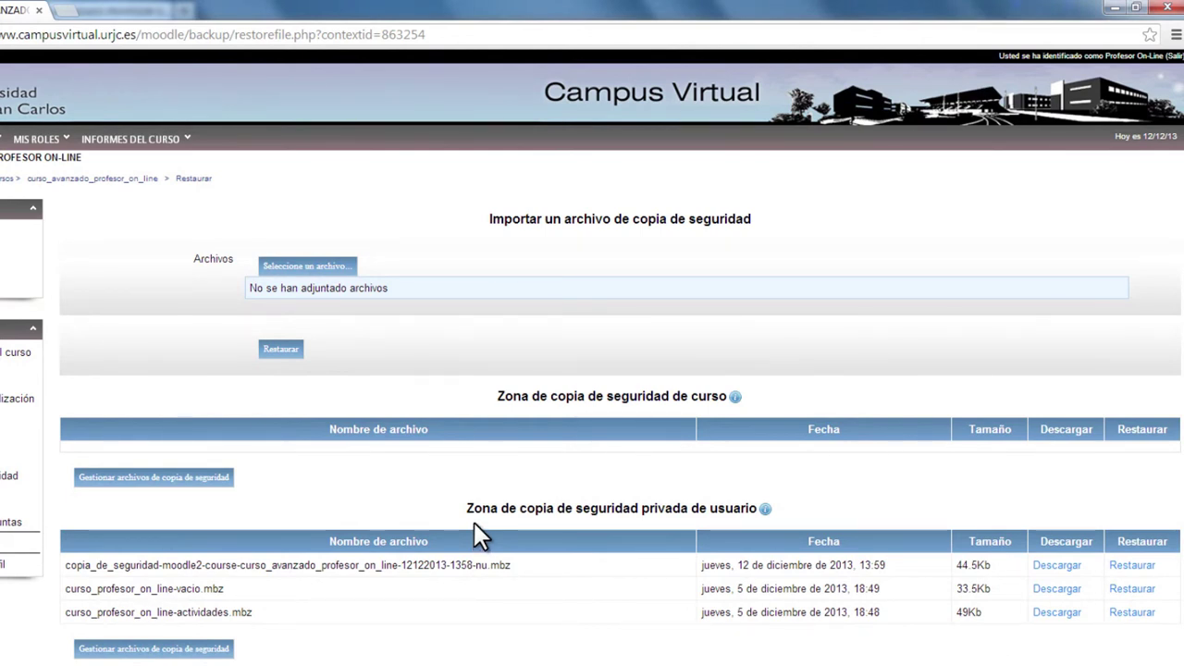
click(135, 649)
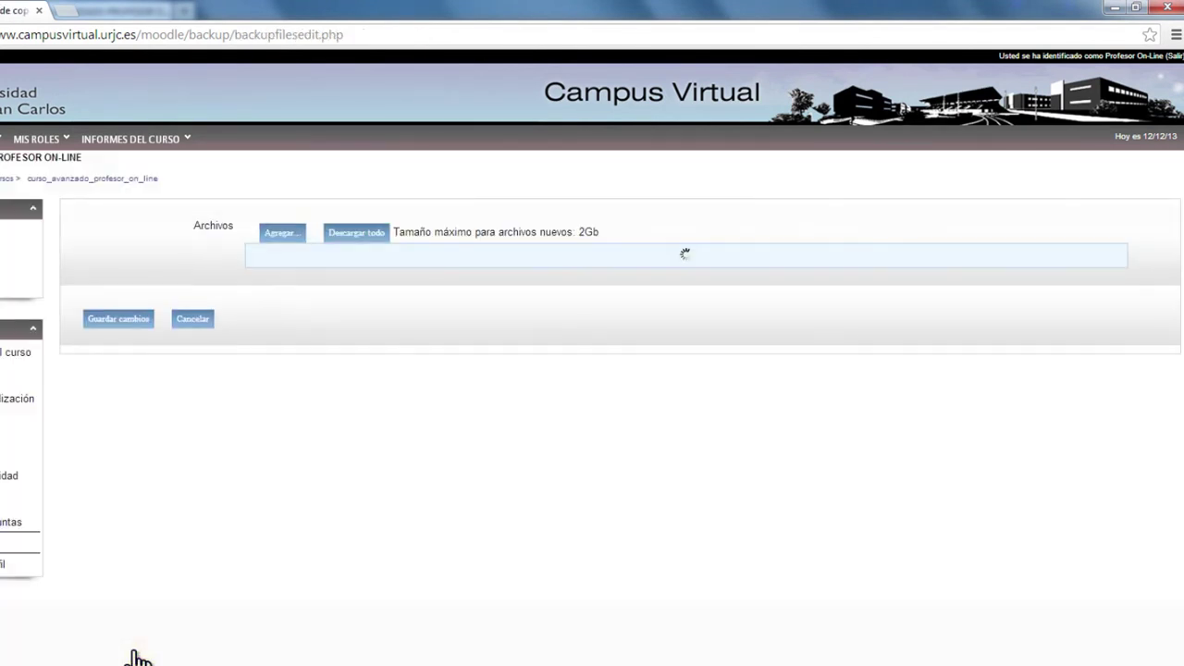